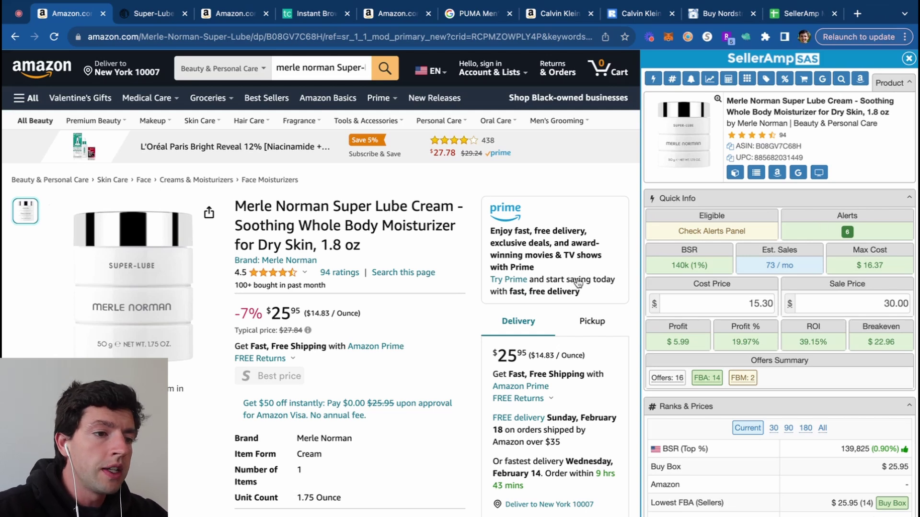
Step: Review the Merle Norman cream's ranks, prices, alerts, charts and Buy Box Analysis seller shares in SellerAmp
scroll(876, 265, "down", 8)
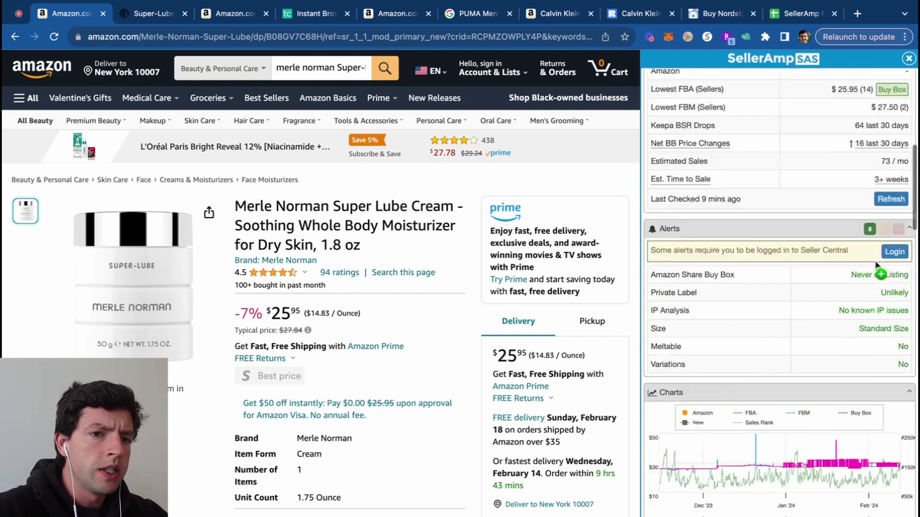
scroll(876, 265, "down", 15)
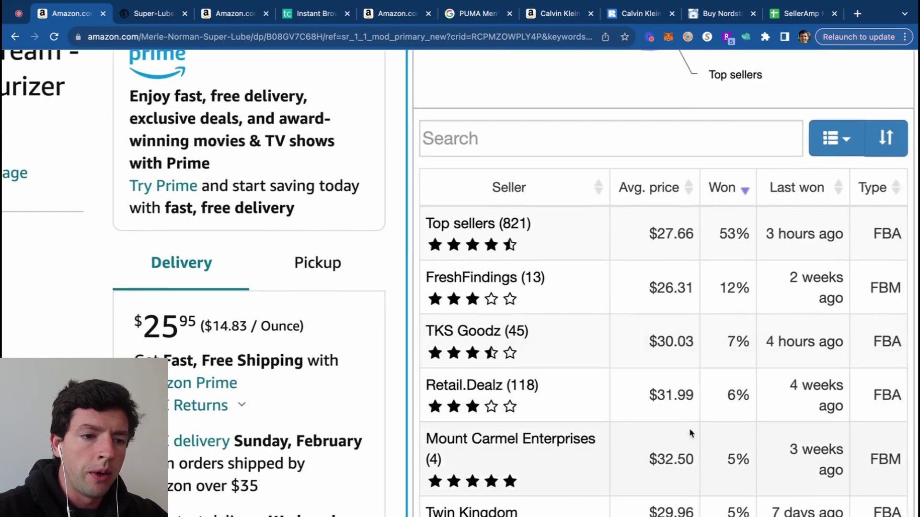
scroll(690, 433, "down", 1)
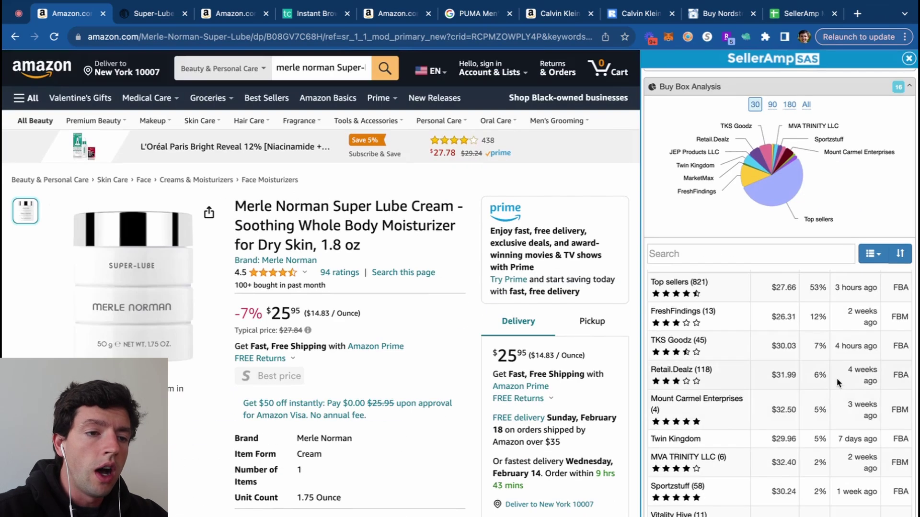
scroll(839, 383, "up", 12)
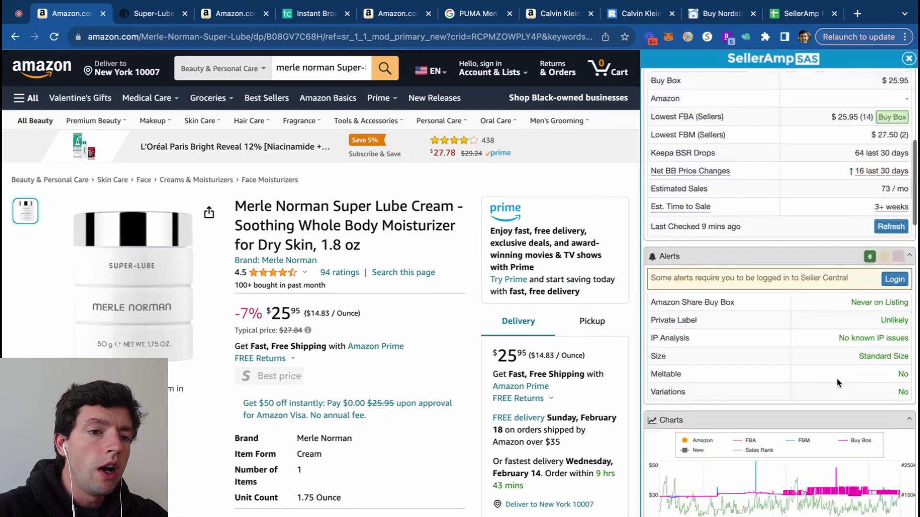
scroll(837, 383, "up", 8)
Step: Search Google for the Merle Norman cream's product title and check the retail listings and the manufacturer's product page
left_click(795, 172)
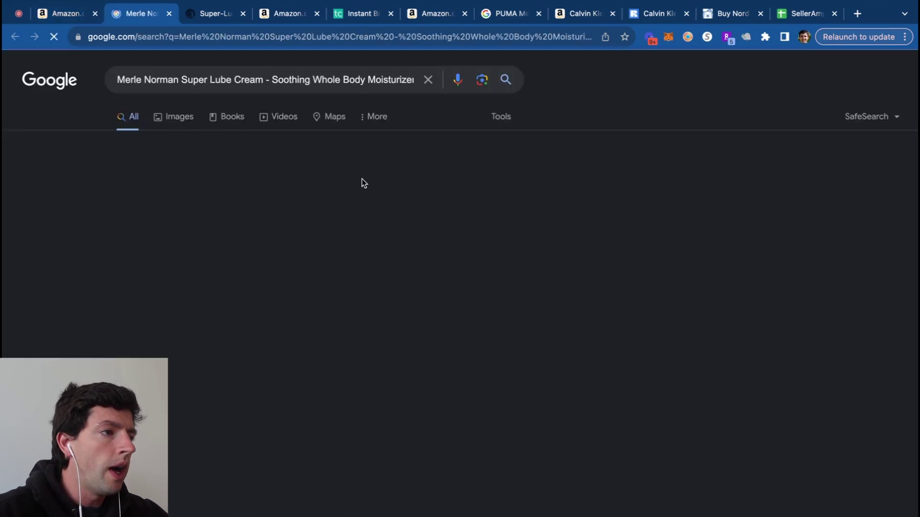
scroll(92, 309, "up", 5)
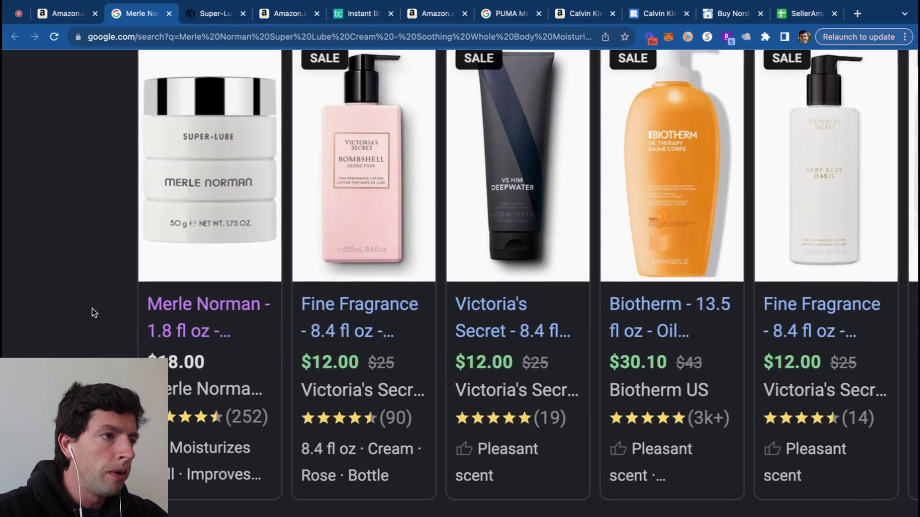
left_click(209, 16)
Step: Set the cost price of the Merle Norman cream to 18 in SellerAmp and check the recalculated profit figures
left_click(77, 14)
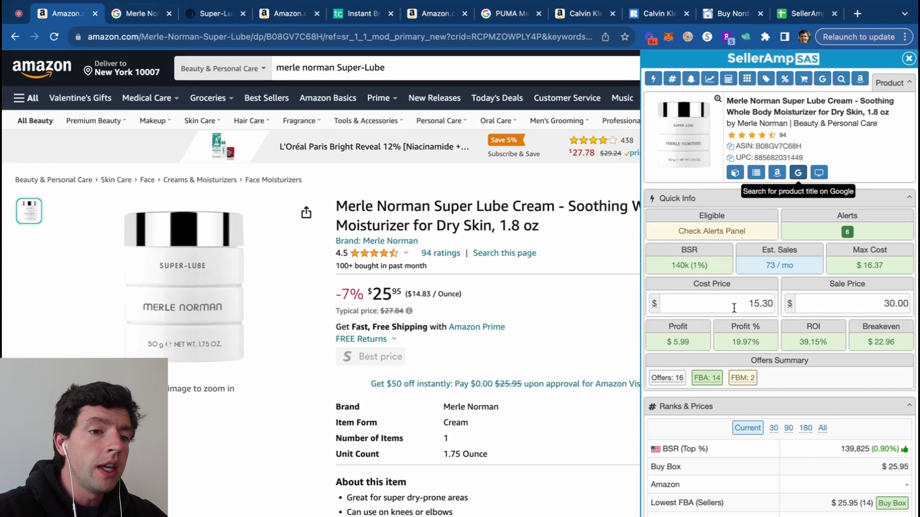
double_click(734, 308)
type("18")
key("Return")
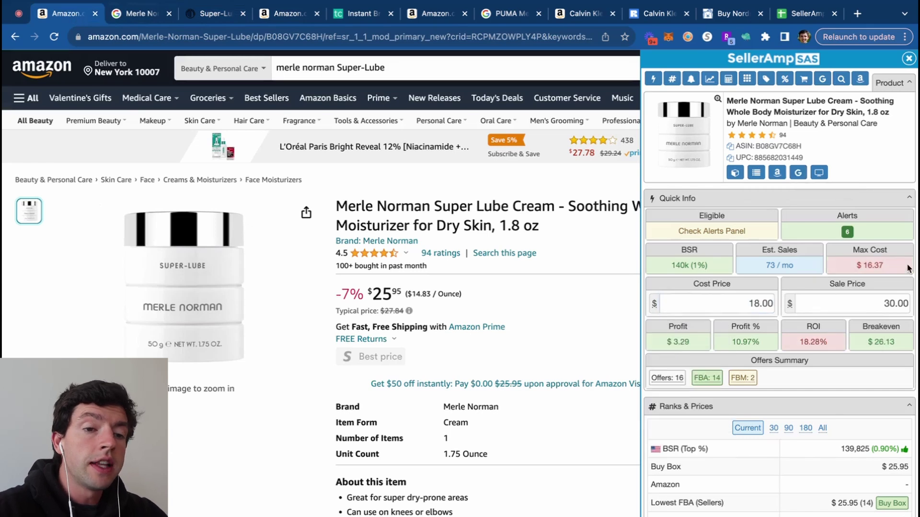
scroll(907, 268, "up", 5)
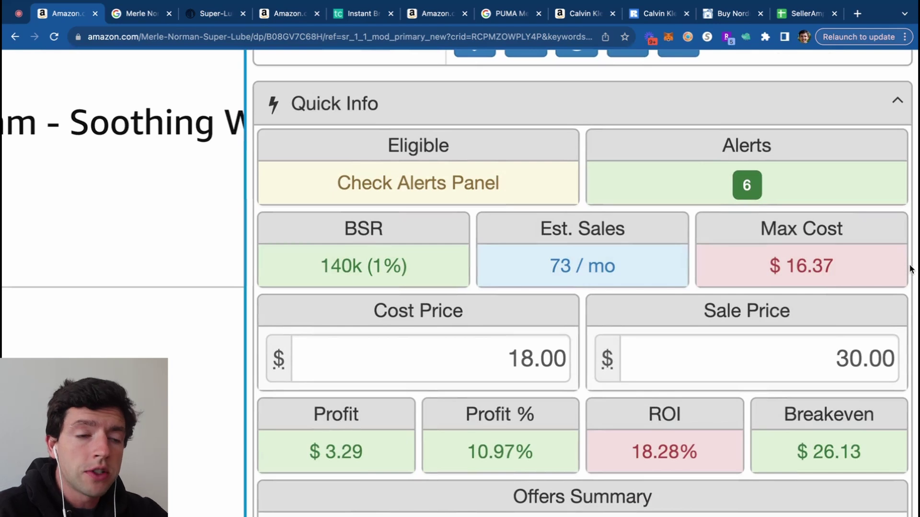
scroll(910, 266, "down", 1)
scroll(910, 266, "down", 5)
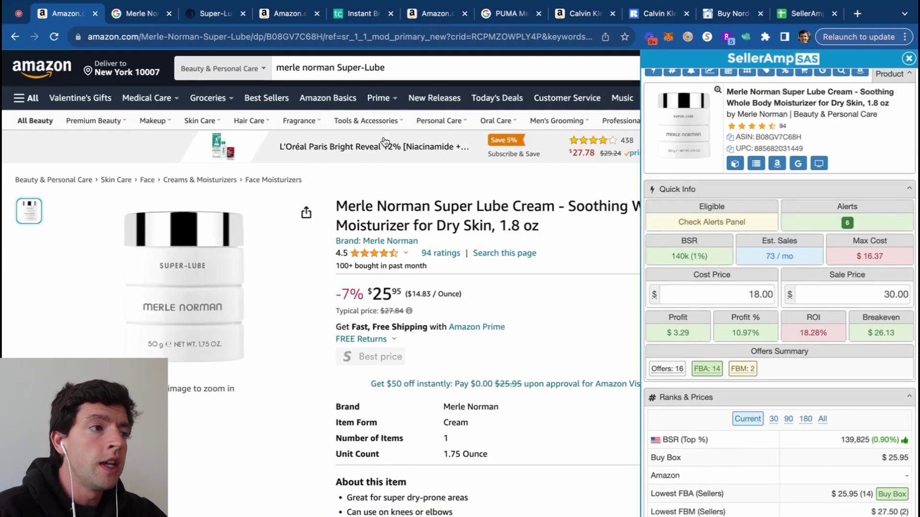
Step: Check the Merle Norman Super-Lube store page for its price and the mailing-list discount offer near the footer
left_click(207, 13)
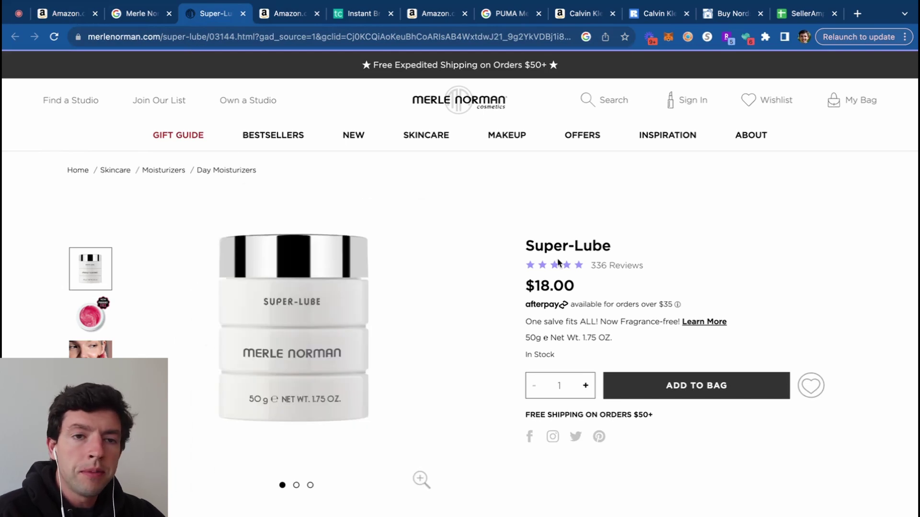
scroll(558, 263, "down", 20)
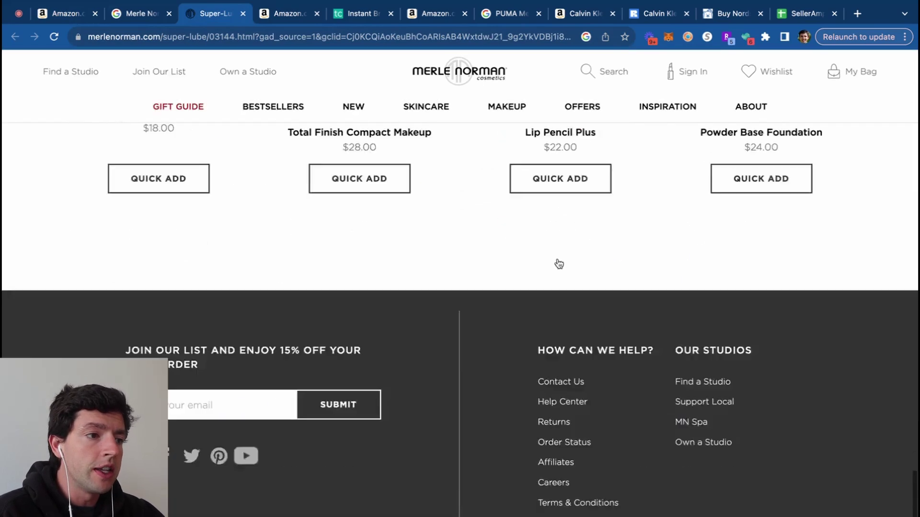
scroll(53, 249, "up", 5)
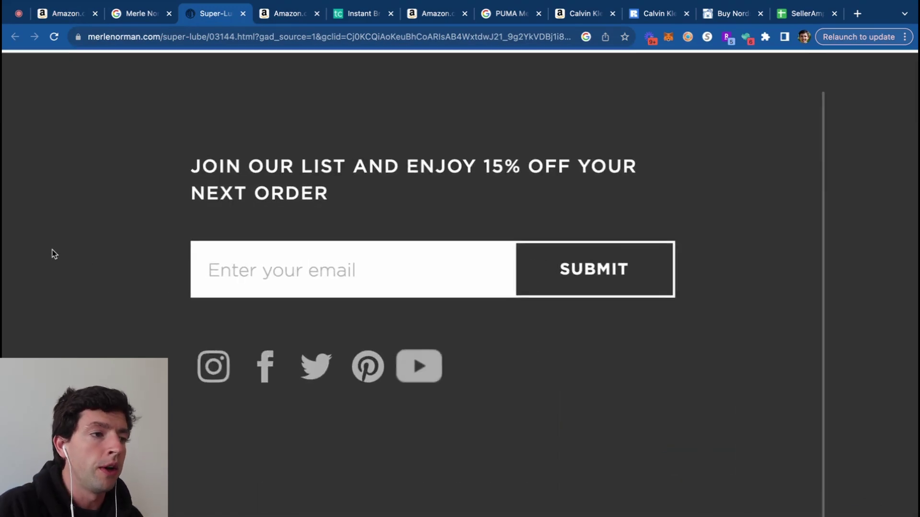
scroll(53, 254, "down", 5)
Step: Apply a 15% discount to the Merle Norman cream's cost price with 18.00*.85 and review the recalculated profit and ROI
left_click(59, 13)
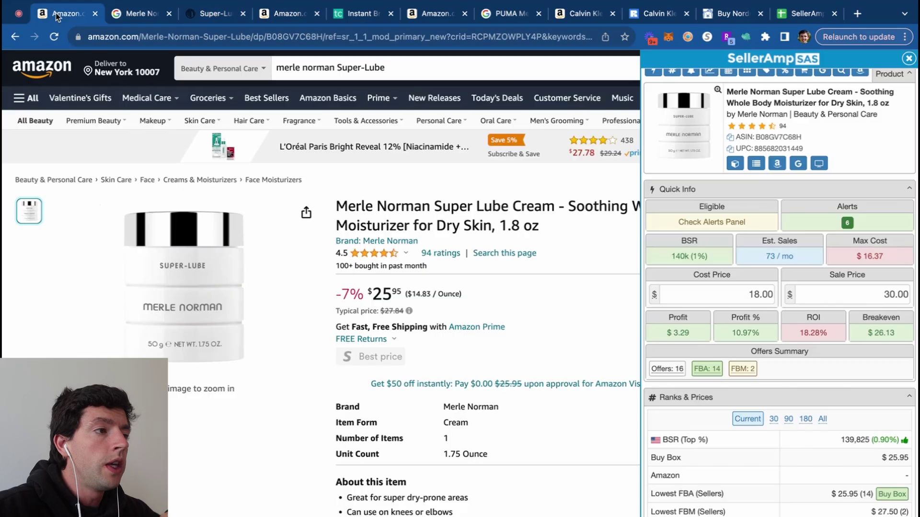
left_click(756, 293)
left_click(772, 294)
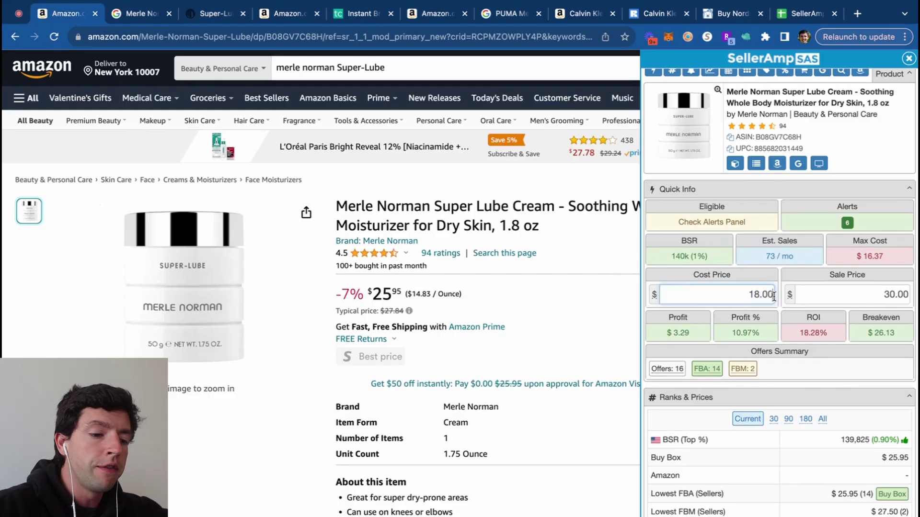
type("*.85")
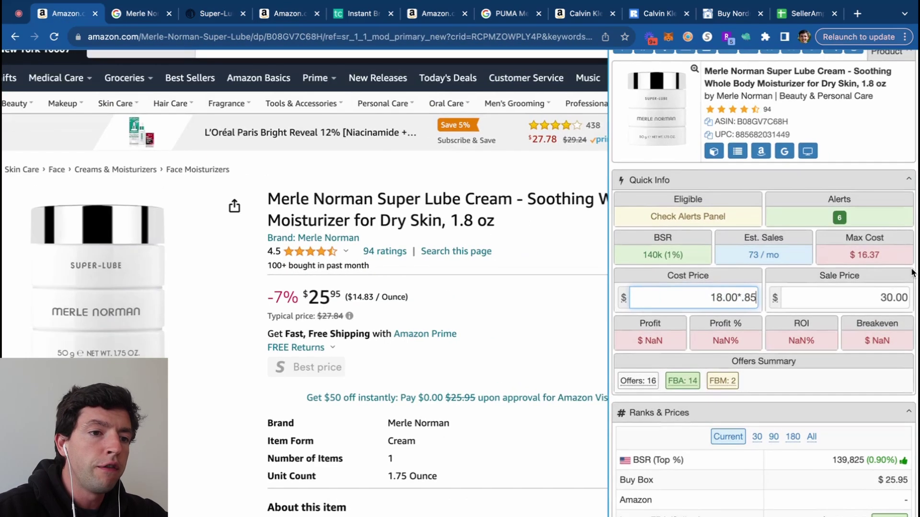
key("super+equal")
key("super+equal")
key("super+equal")
key("super+equal")
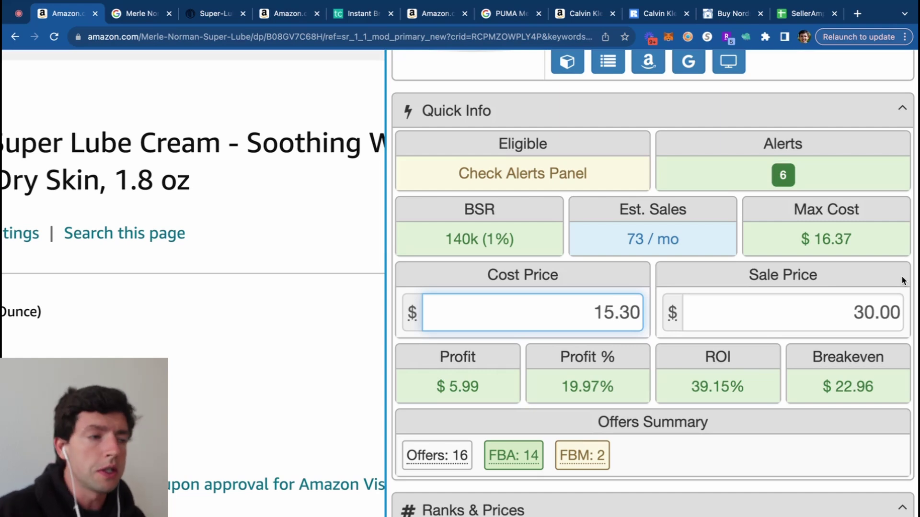
key("super+0")
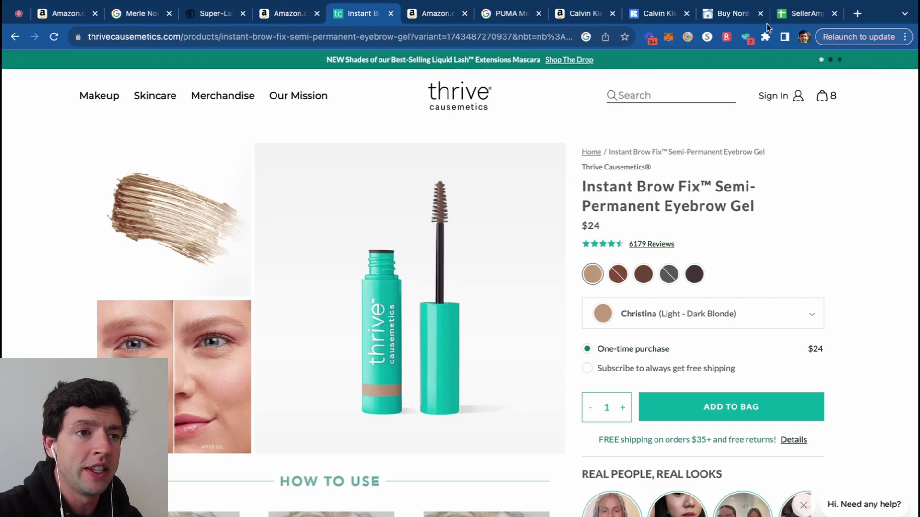
Step: Examine the price, shade options and purchase terms of the Instant Brow Fix eyebrow gel on the Thrive Causemetics page
scroll(881, 200, "up", 5)
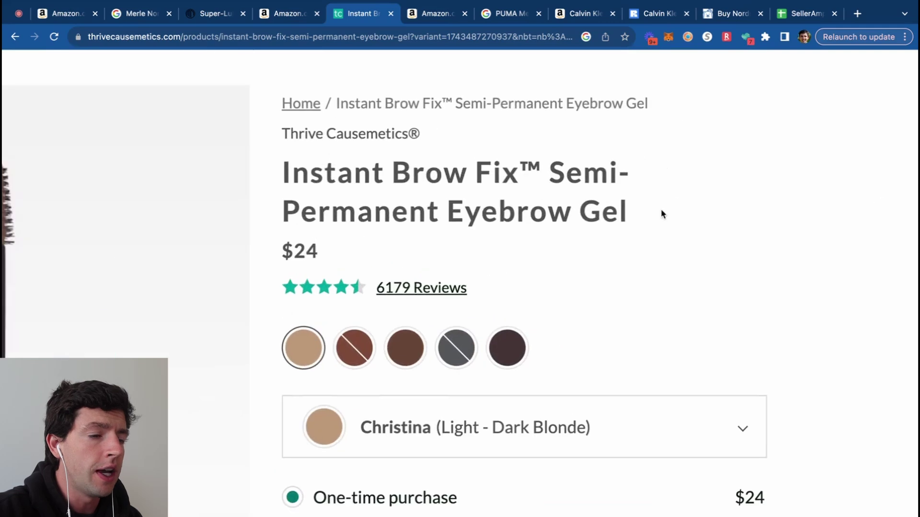
scroll(659, 209, "down", 5)
scroll(780, 195, "up", 5)
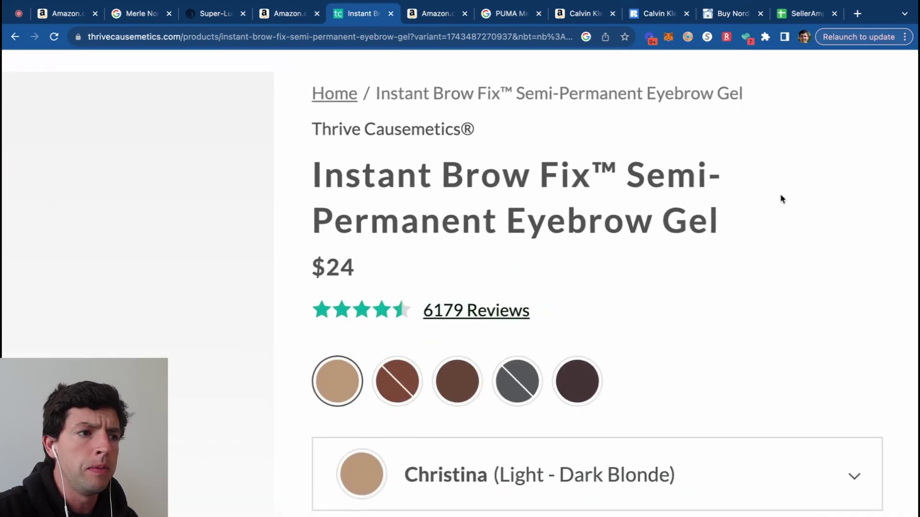
scroll(780, 198, "down", 5)
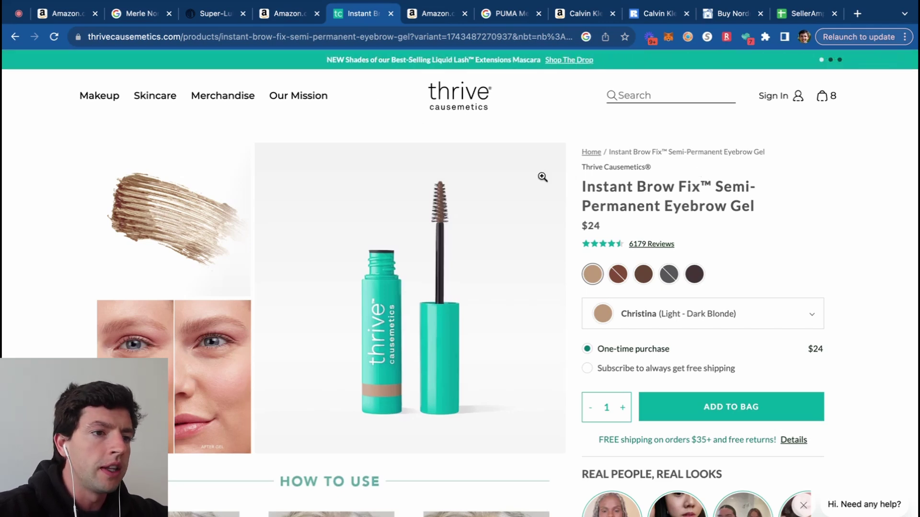
scroll(784, 255, "up", 5)
scroll(783, 255, "down", 5)
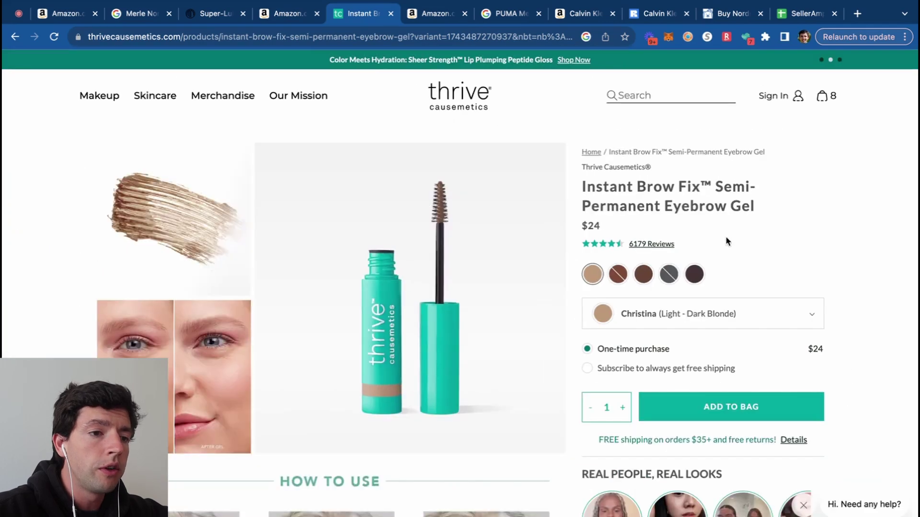
scroll(861, 335, "up", 5)
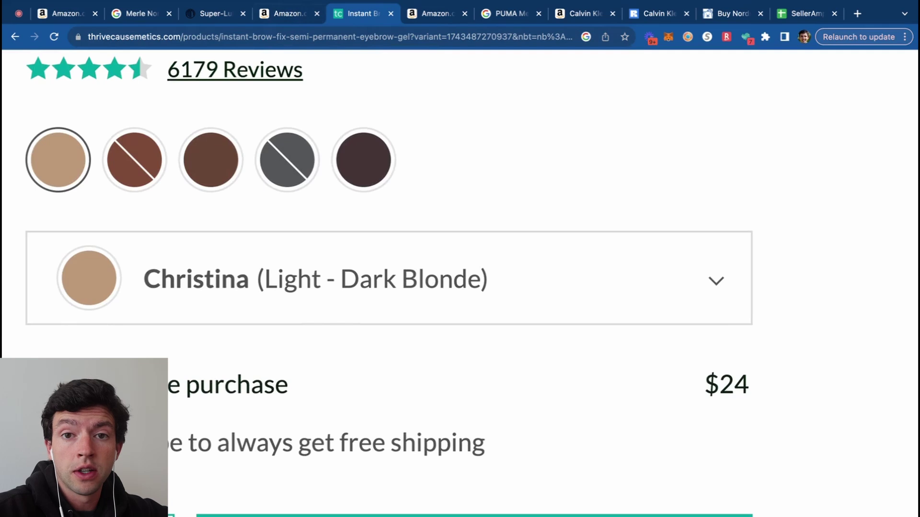
Step: On the eyebrow gel's Amazon listing, set the SellerAmp cost price to 24*.8 and evaluate it
key("ctrl+shift+Tab")
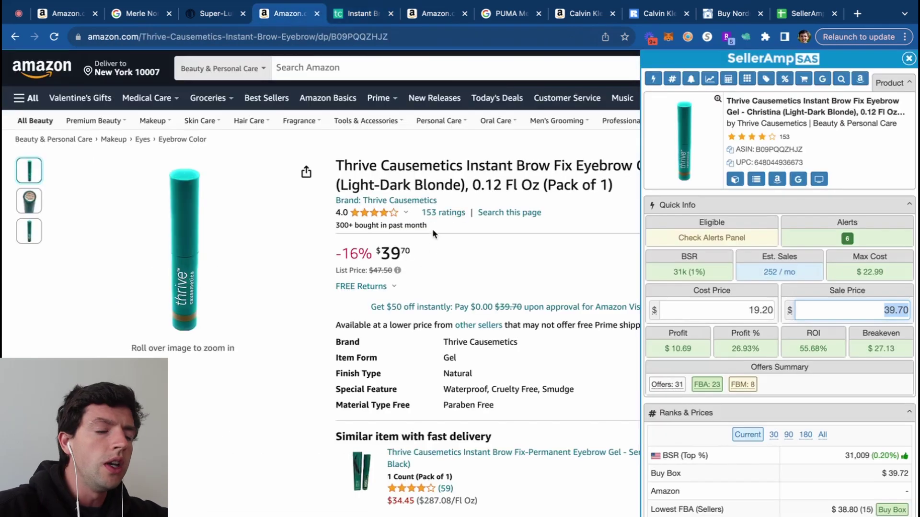
left_click(720, 309)
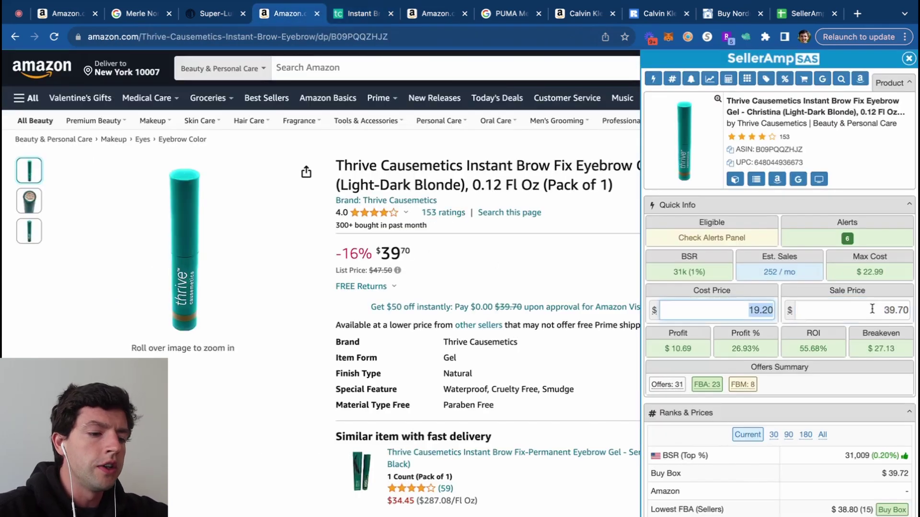
type("24*.8")
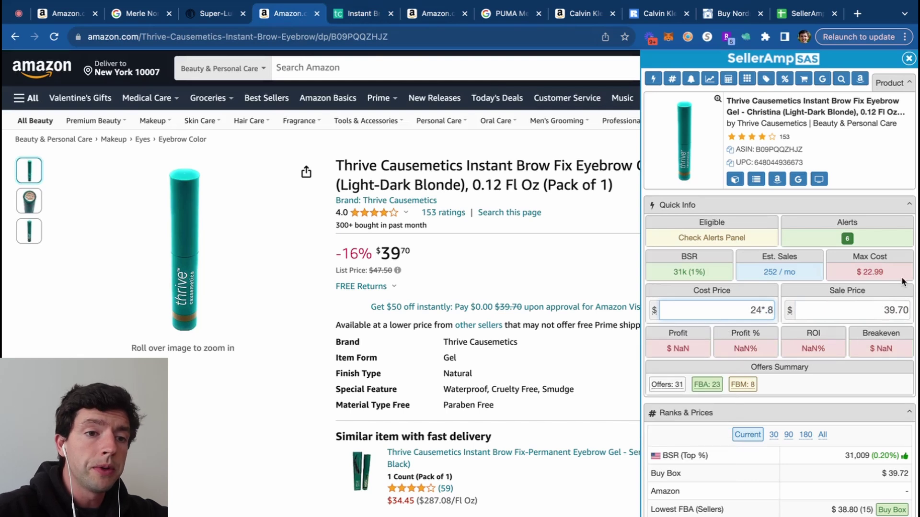
scroll(901, 277, "up", 5)
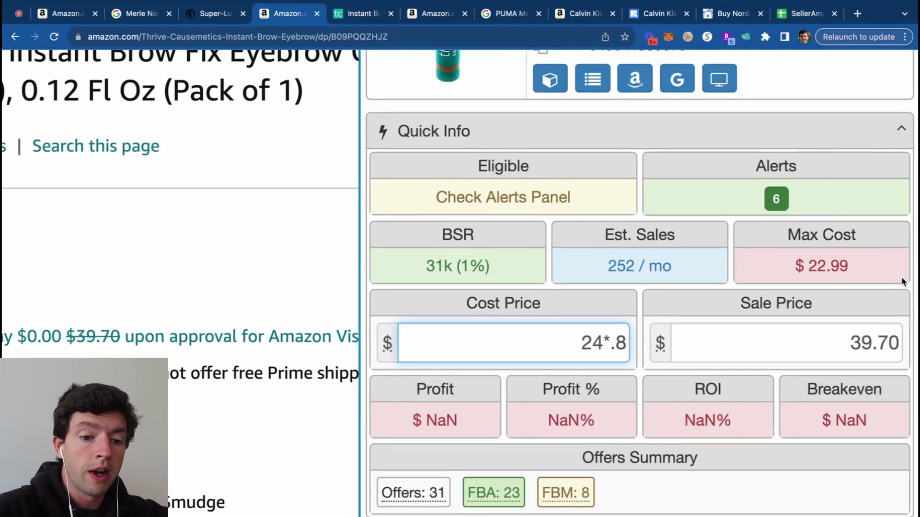
key("Return")
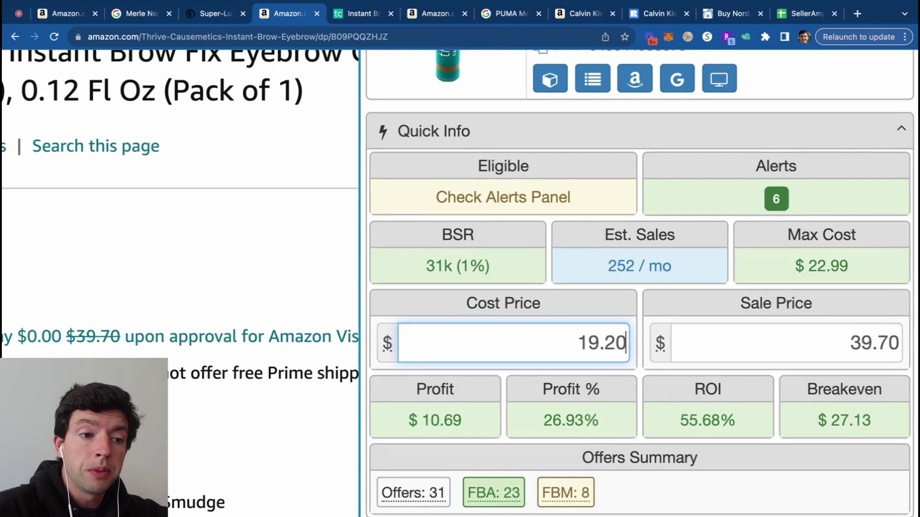
Step: Set the eyebrow gel's cost price to the undiscounted 24 to compare its profit and ROI
left_click(553, 326)
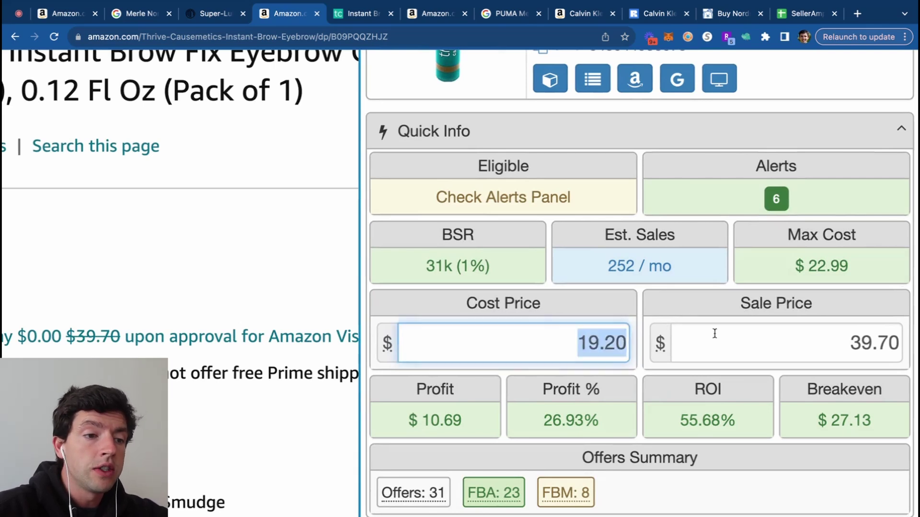
type("24")
left_click(821, 303)
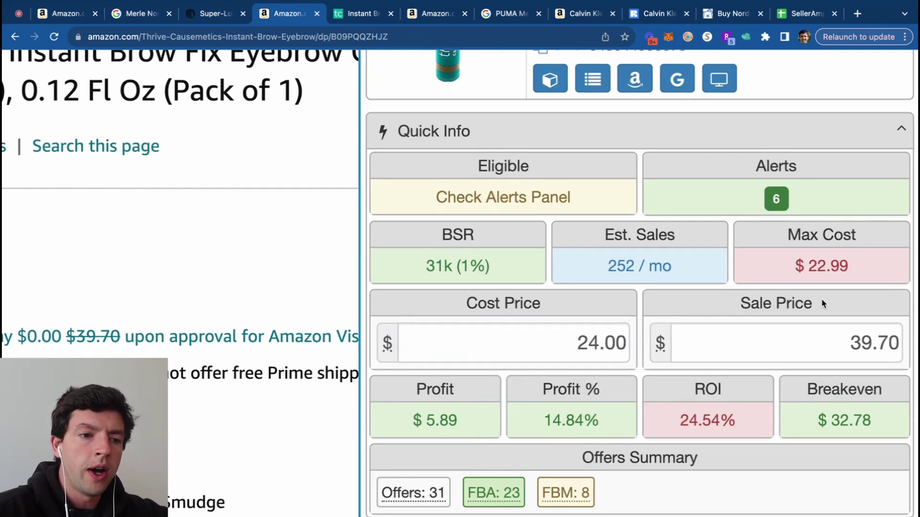
Step: Set the eyebrow gel's cost price to 19.25 and check the recalculated profit figures
left_click(574, 335)
type("19.25")
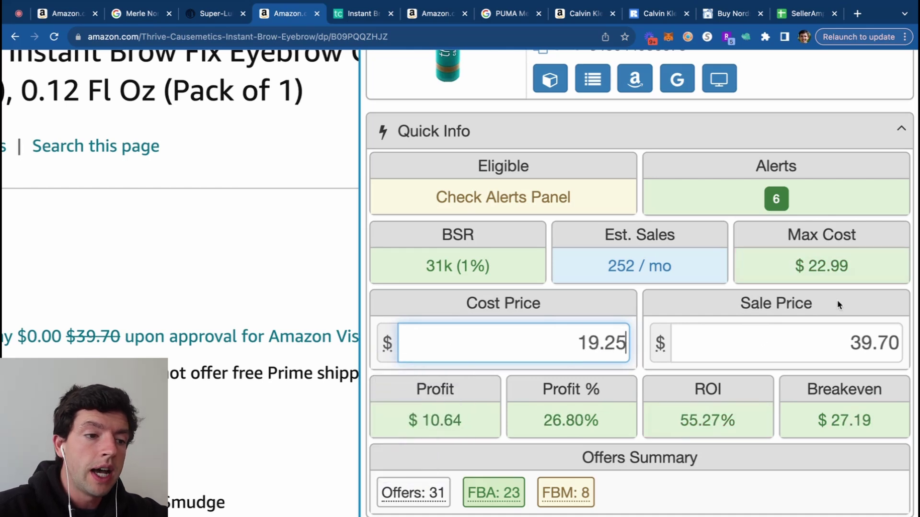
key("ctrl+0")
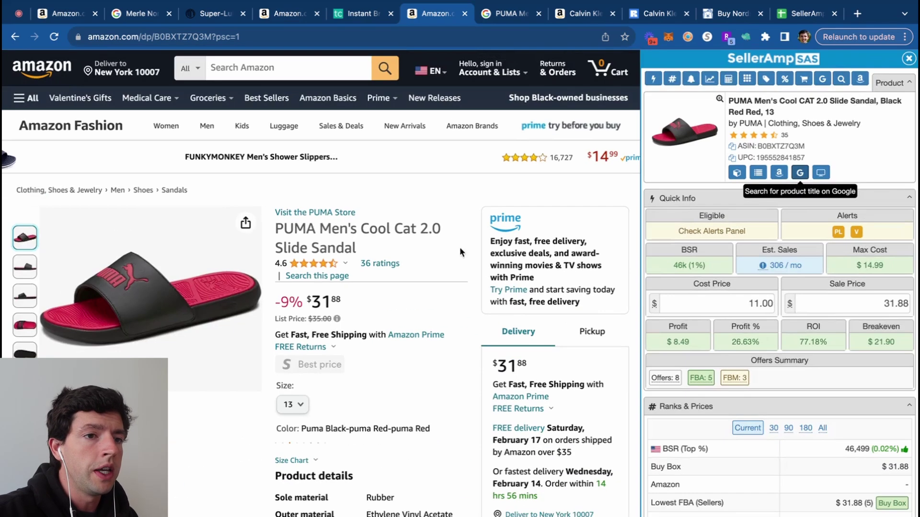
Step: Search Google for the PUMA Men's Cool Cat 2.0 slide title and compare the sponsored listings' prices and sizes
left_click(799, 173)
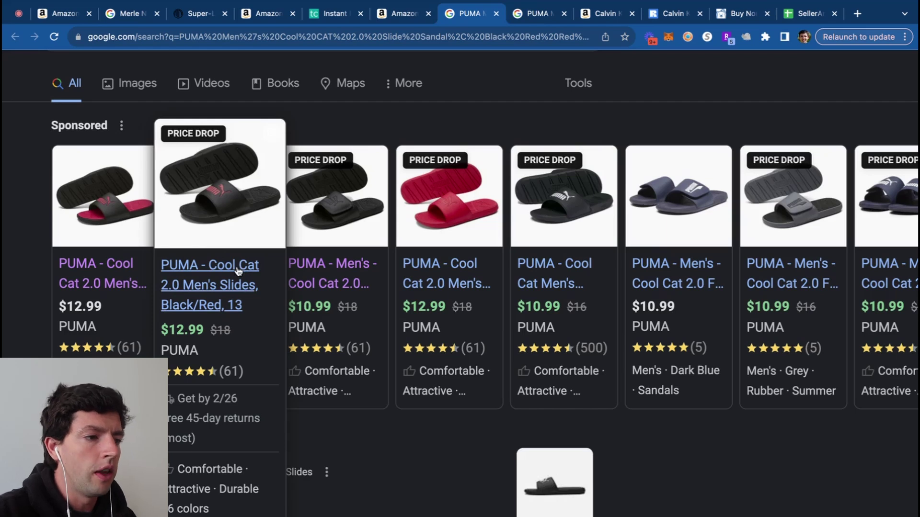
mouse_move(110, 325)
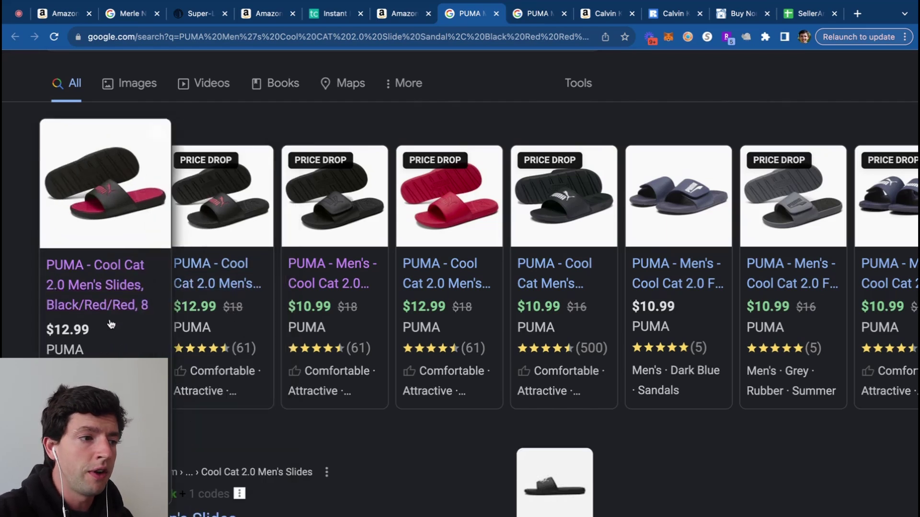
mouse_move(215, 325)
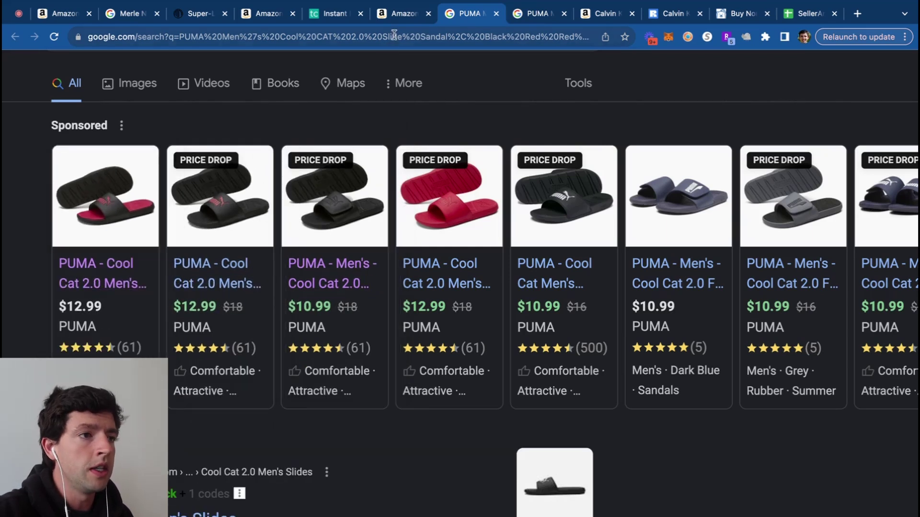
Step: On the PUMA slide's Amazon listing, compare SellerAmp profit and ROI at cost prices of 12.99 and then 18
left_click(400, 20)
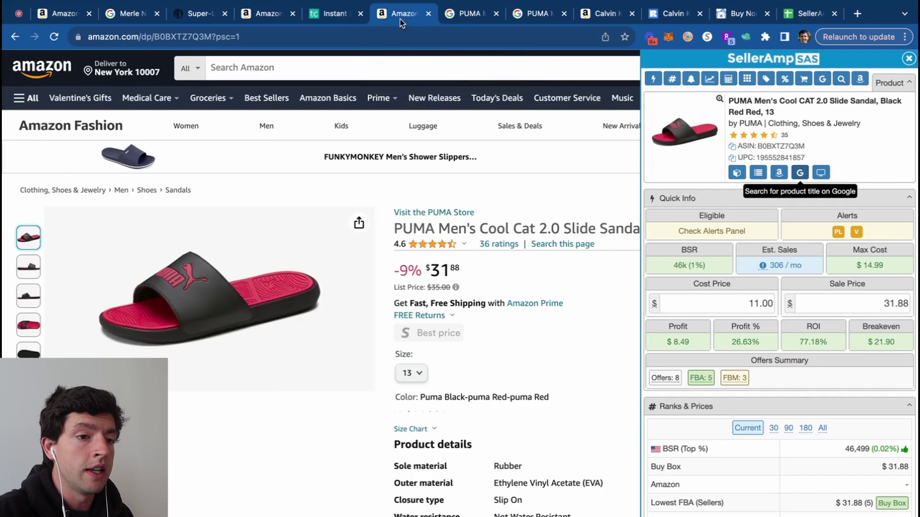
double_click(762, 303)
type("12.99")
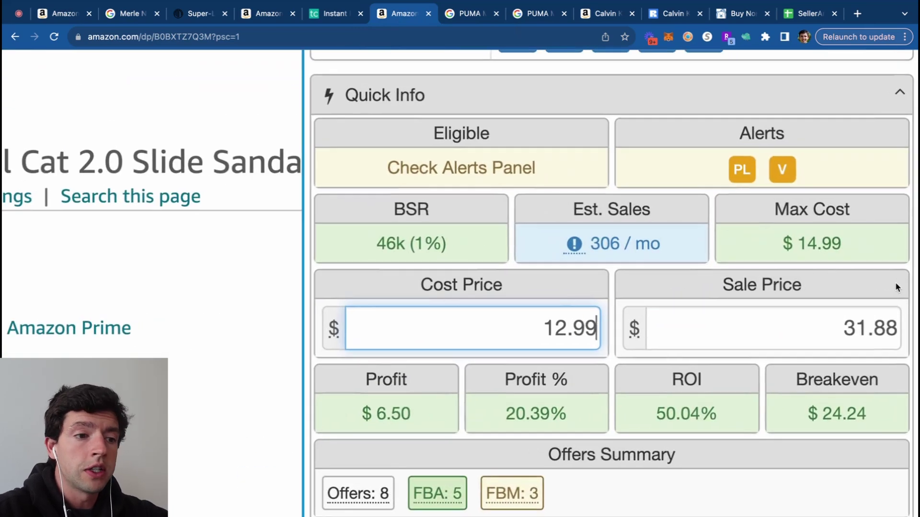
double_click(526, 326)
type("18")
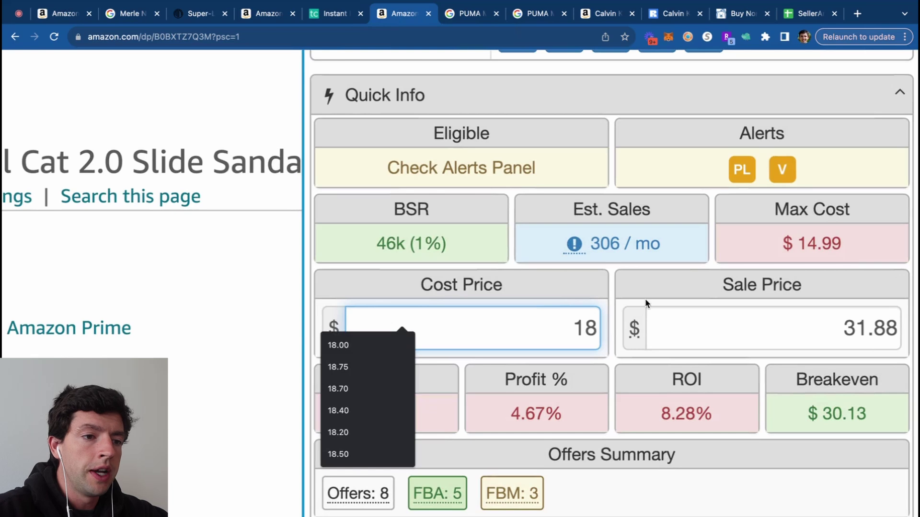
left_click(645, 269)
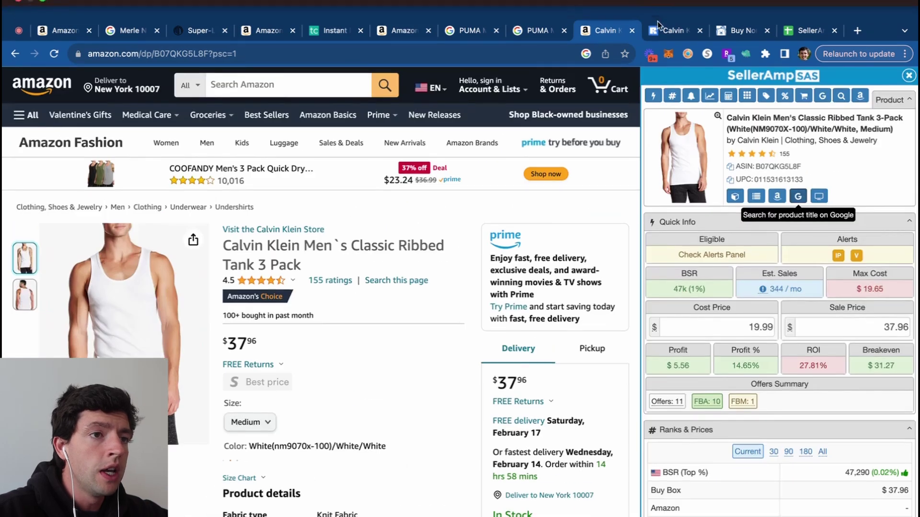
Step: Check the sale price and discount of the Calvin Klein 3-Pack Cotton Ribbed Tanks on Nordstrom Rack
left_click(661, 15)
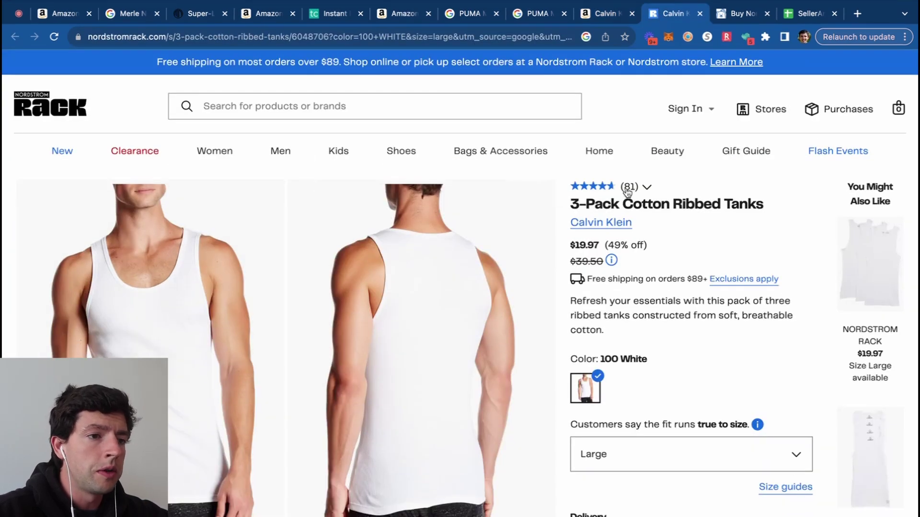
scroll(784, 229, "up", 3)
scroll(783, 228, "up", 3)
left_click_drag(234, 286, 130, 277)
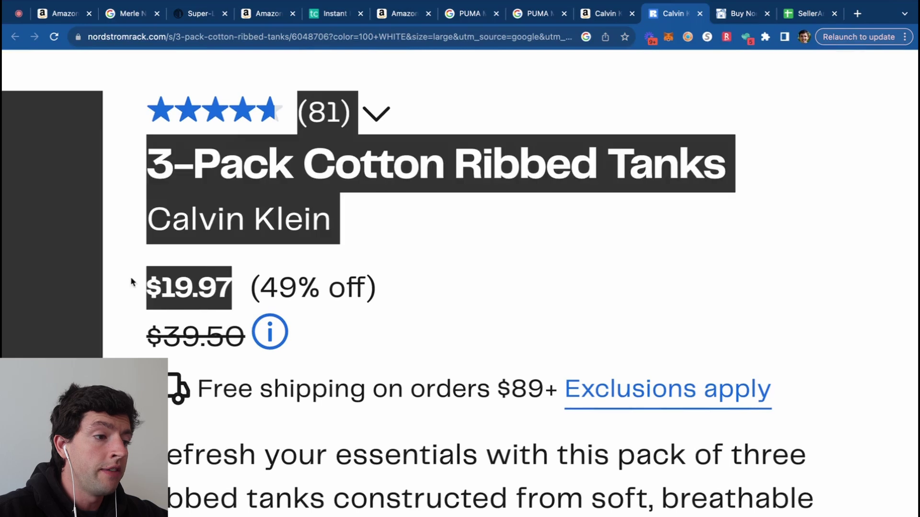
left_click(241, 282)
scroll(241, 282, "down", 5)
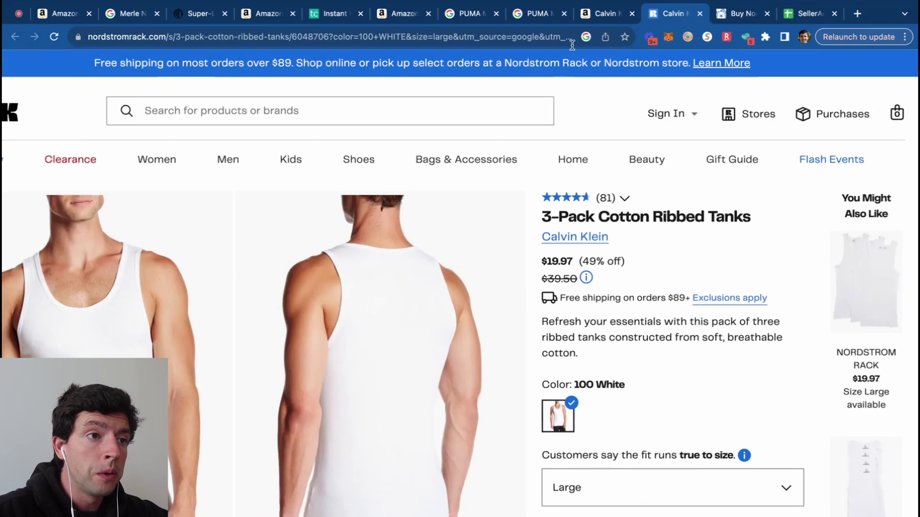
Step: Review the Calvin Klein tank's SellerAmp figures on Amazon and check CardBear for Nordstrom Rack gift card discounts
left_click(601, 19)
scroll(908, 286, "up", 5)
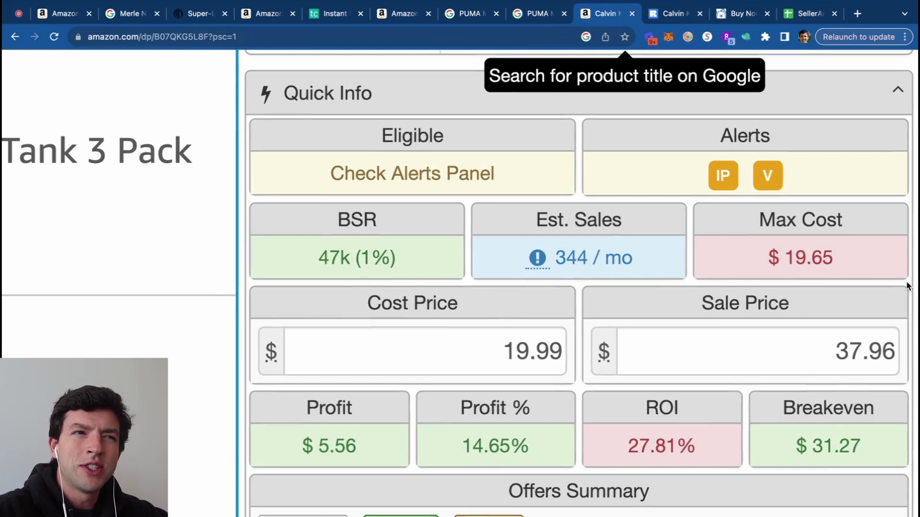
left_click(742, 14)
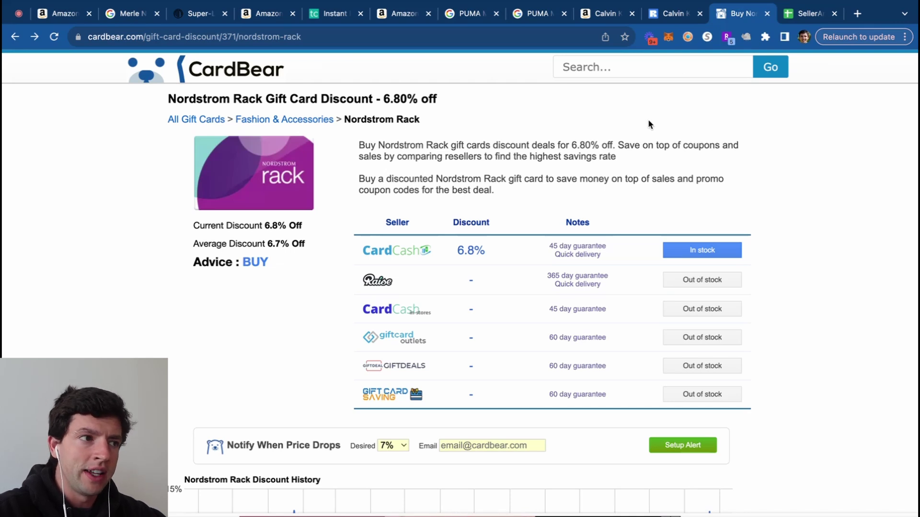
scroll(467, 216, "up", 5)
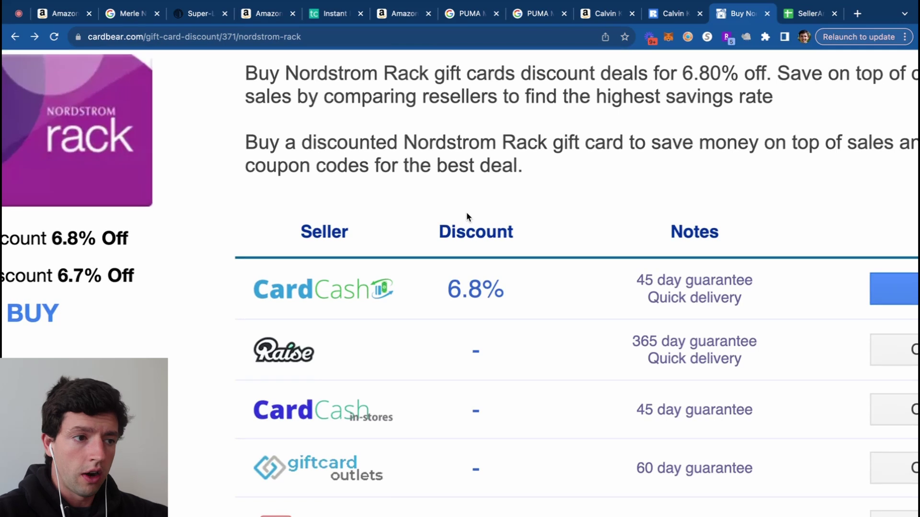
Step: On the Calvin Klein tank's Amazon listing, set the SellerAmp cost price to 19.99*.94 and evaluate it
left_click(601, 17)
left_click(558, 354)
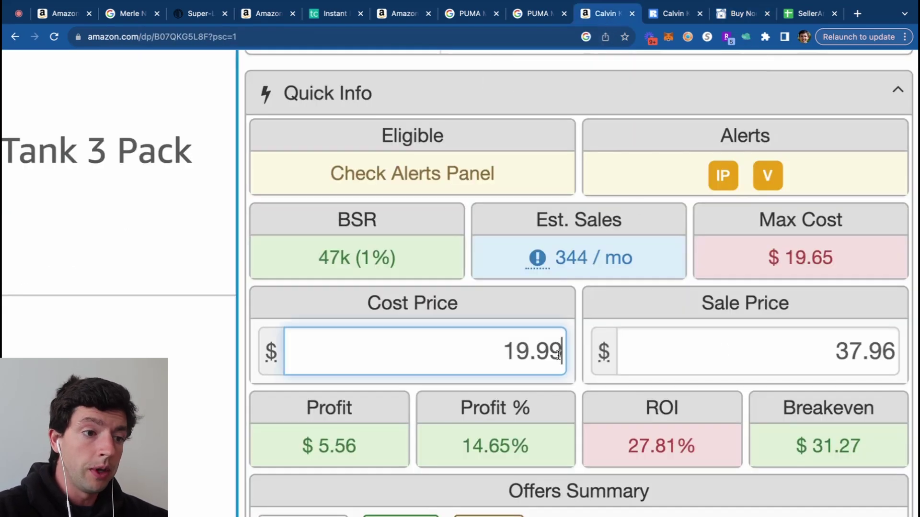
type("*")
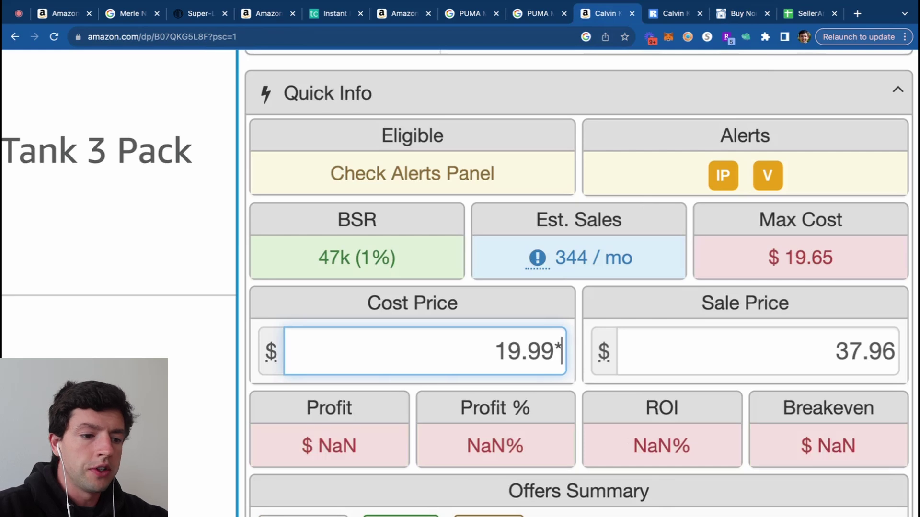
type(".94")
key("Return")
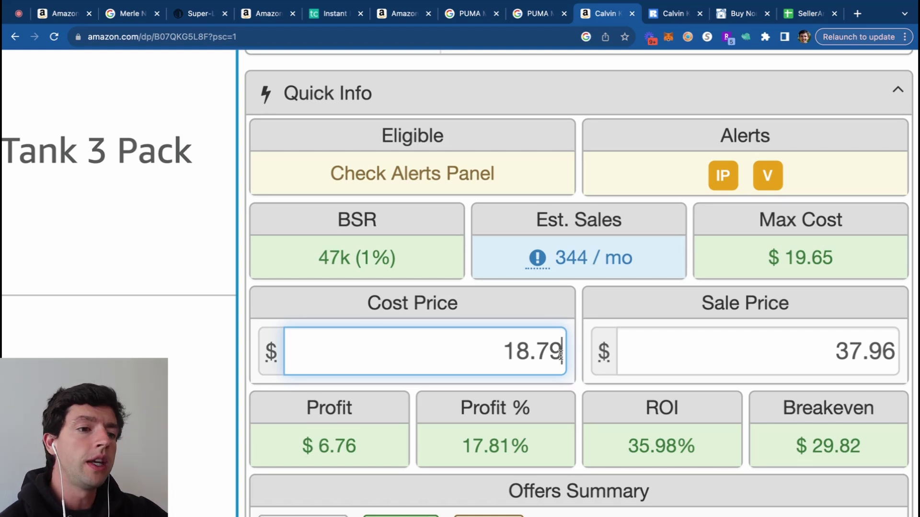
Step: Examine the Calvin Klein tank's three-month history of Buy Box price, sales rank and offer count
scroll(696, 287, "down", 5)
scroll(696, 287, "down", 10)
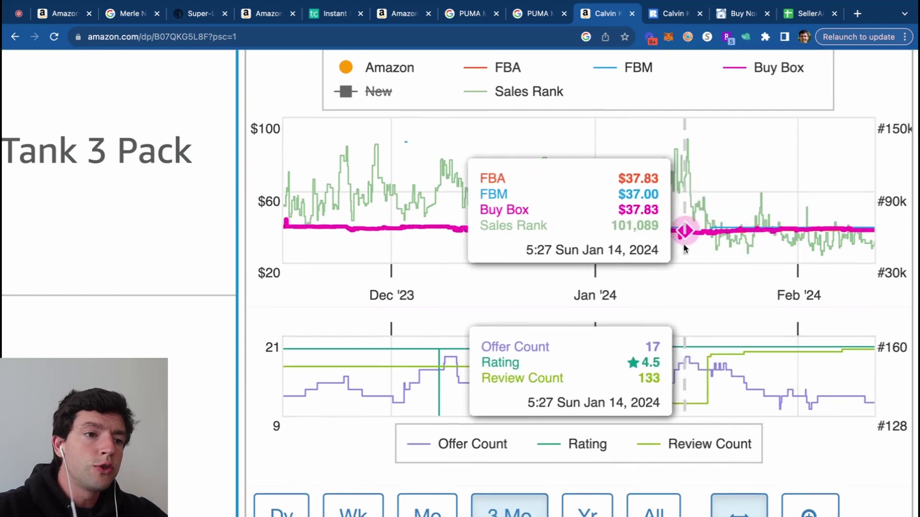
scroll(838, 243, "down", 5)
scroll(838, 241, "up", 12)
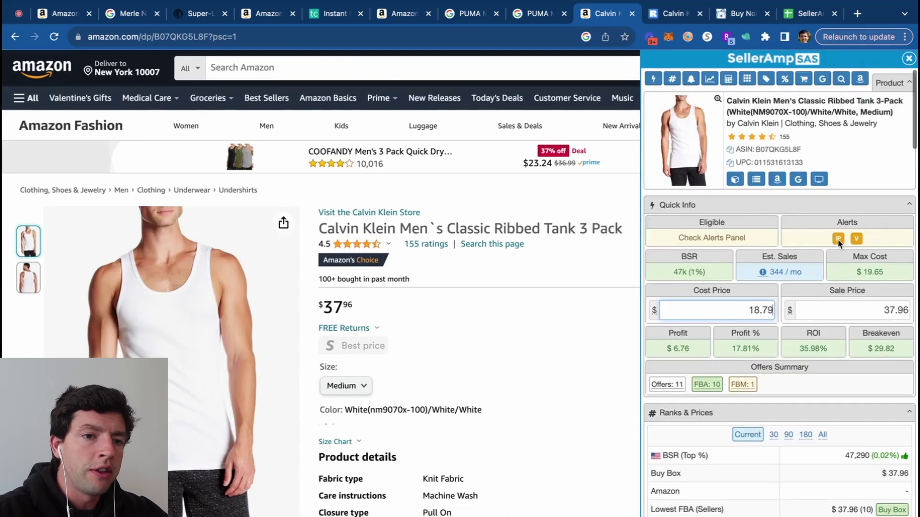
Step: Set the Calvin Klein tank's SellerAmp sale price to 39 and check the recalculated profit and ROI
left_click(844, 305)
type("39")
key("Return")
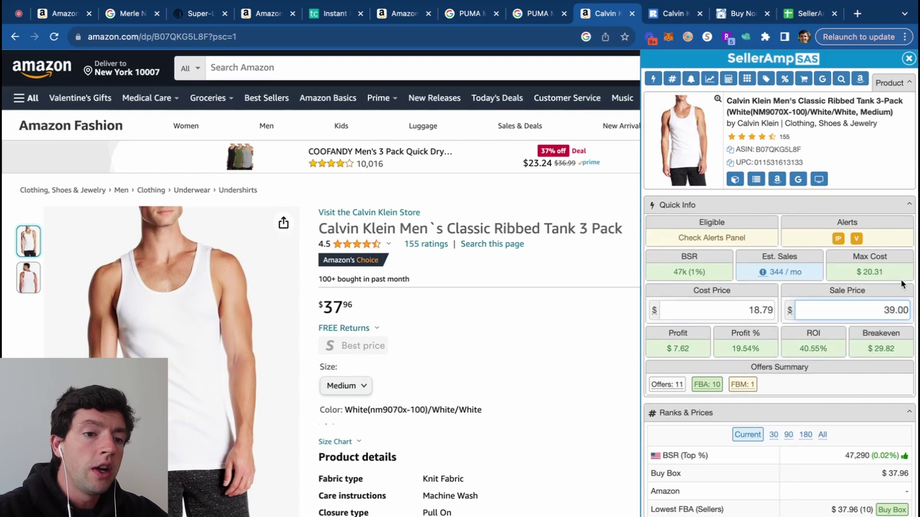
scroll(901, 283, "up", 2)
scroll(901, 283, "up", 3)
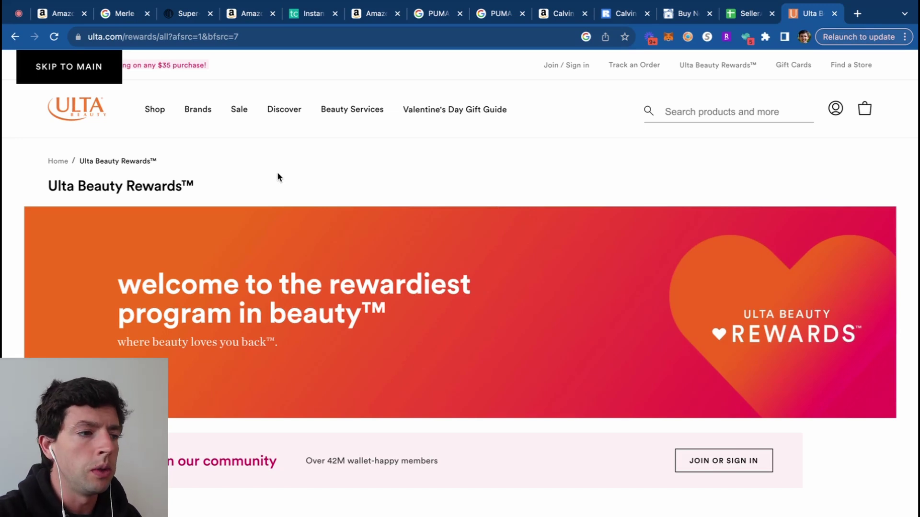
Step: Look through the Ulta Beauty Rewards page for how points are earned on purchases
scroll(278, 177, "down", 10)
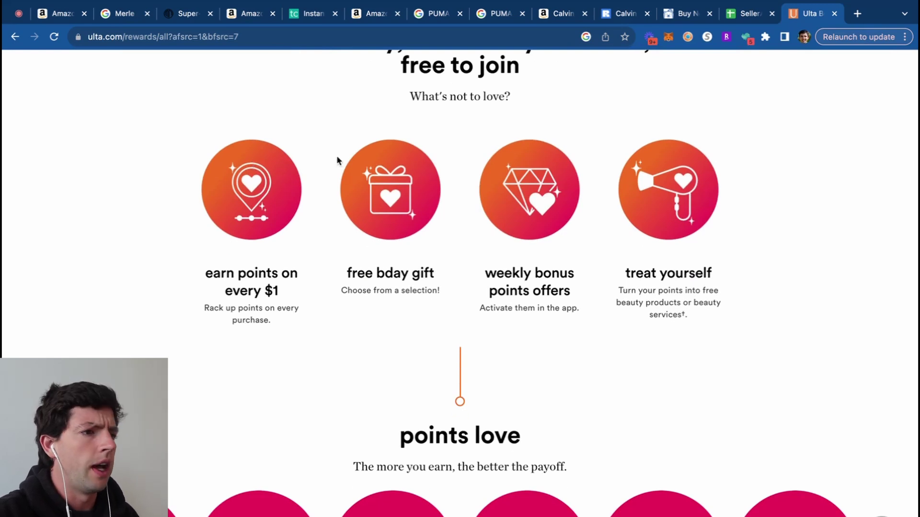
scroll(117, 201, "up", 5)
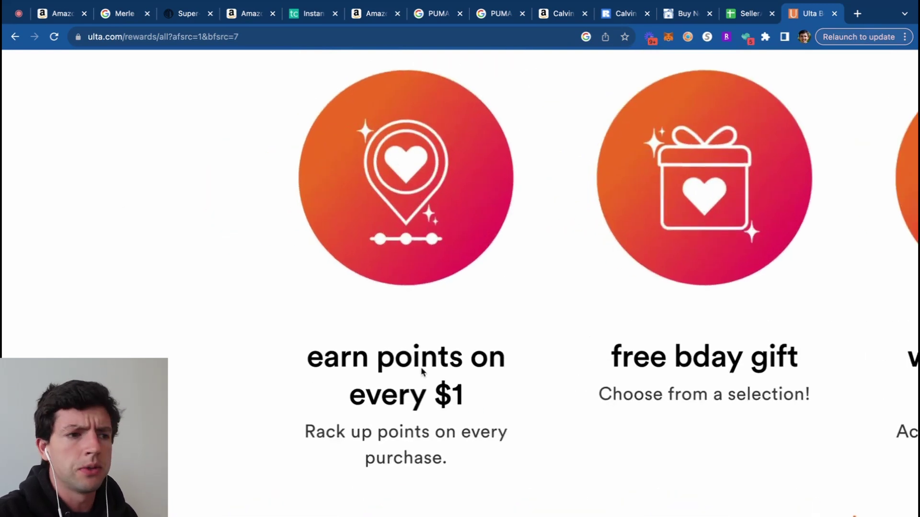
scroll(420, 372, "down", 3)
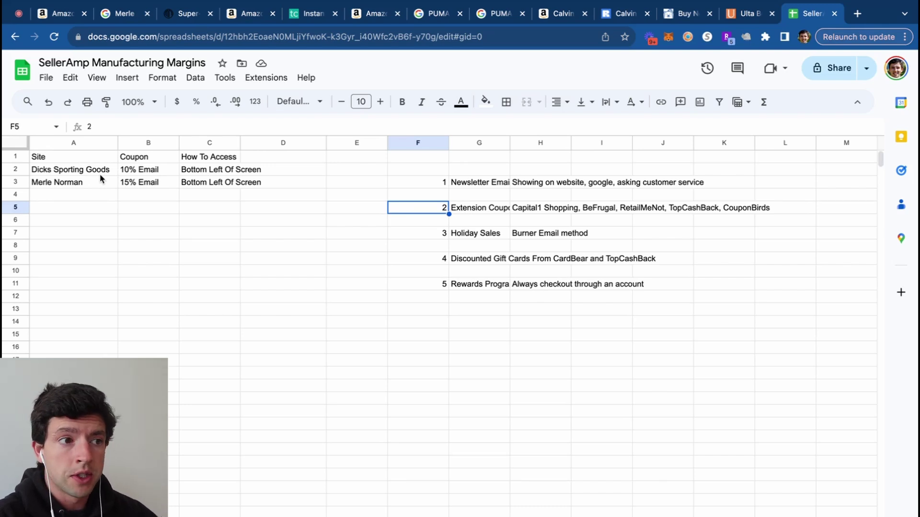
Step: In the SellerAmp Manufacturing Margins sheet, widen column G to show the full discount method names, and review the notes in H3, H5 and H7
left_click(471, 186)
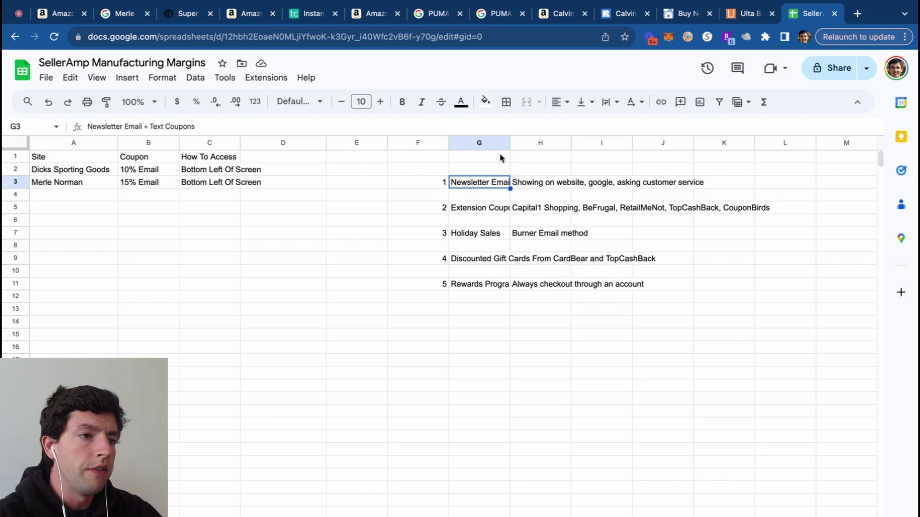
left_click_drag(510, 142, 563, 143)
left_click(593, 179)
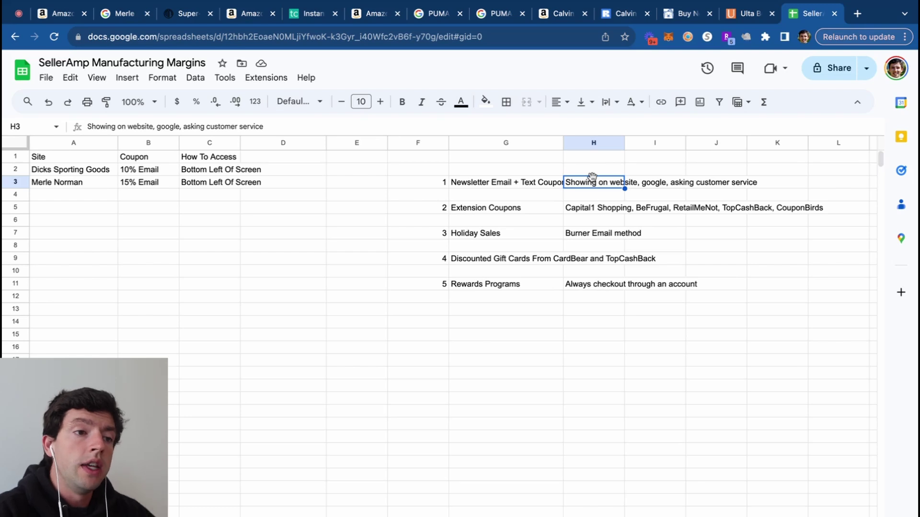
left_click(591, 211)
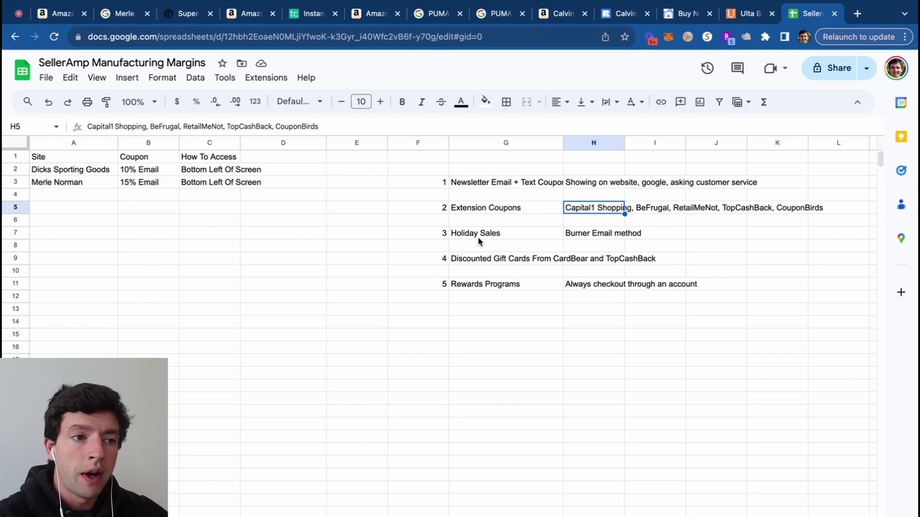
left_click(578, 238)
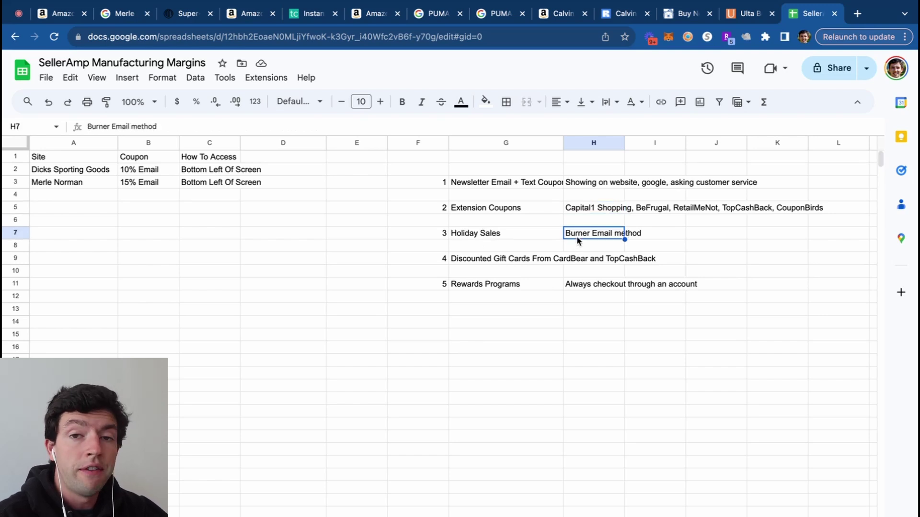